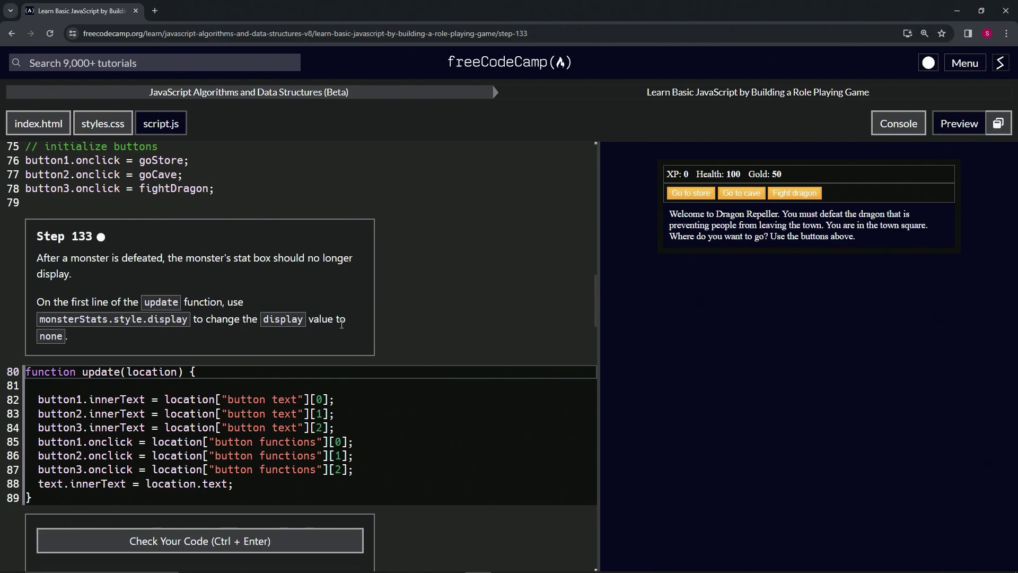
- Add monsterStats.style.display = "none"; atop update(), then defeat the cave slime in the preview
left_click(72, 387)
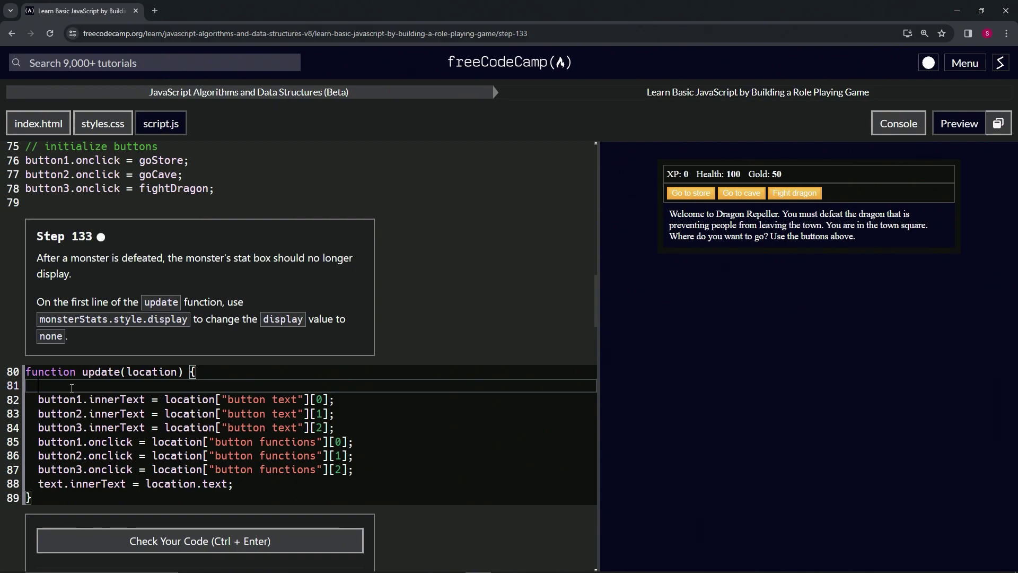
type("monsterStat")
type("s.style.")
type("display")
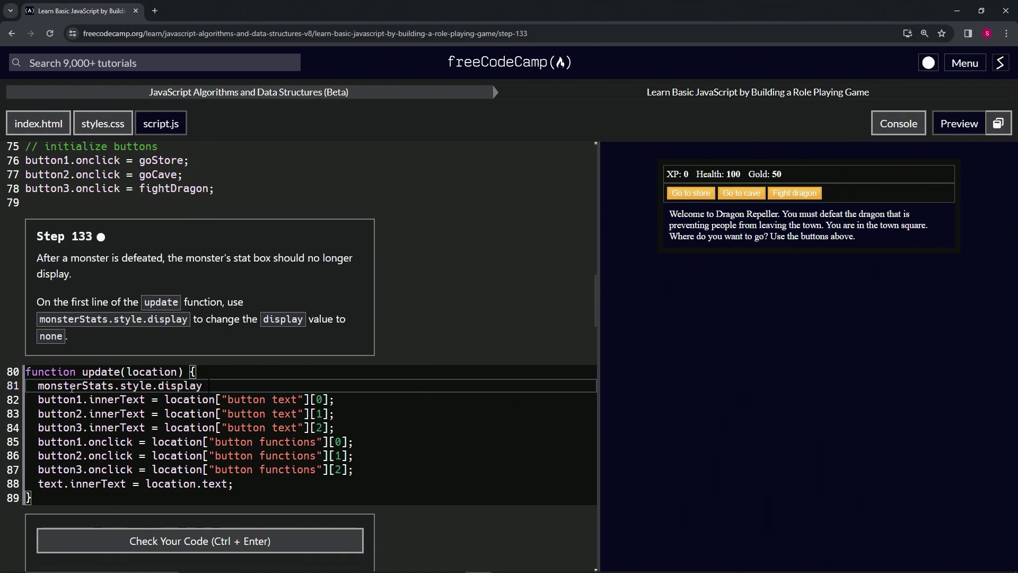
type(" = \"none\";")
left_click(750, 193)
left_click(706, 194)
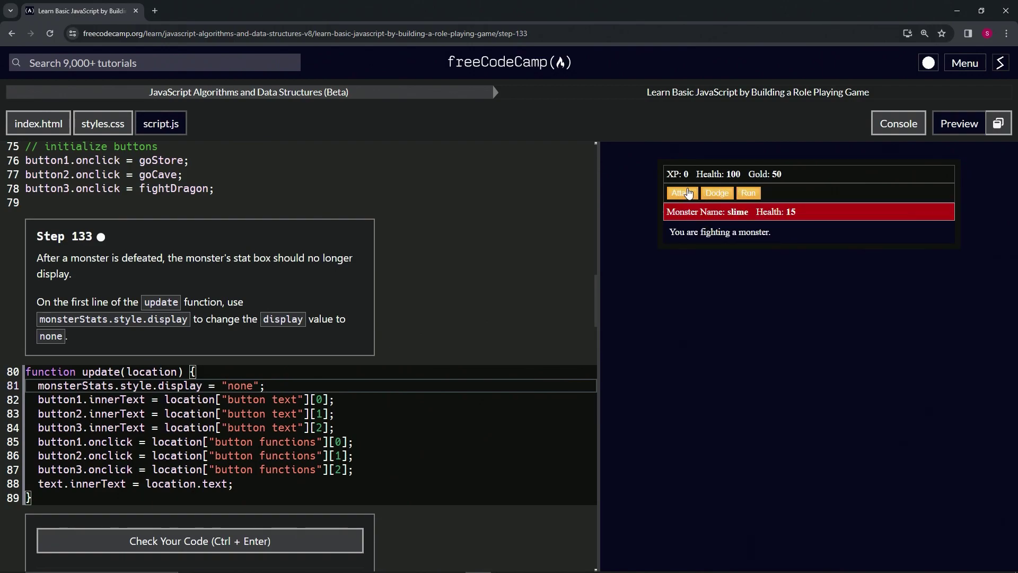
left_click(687, 194)
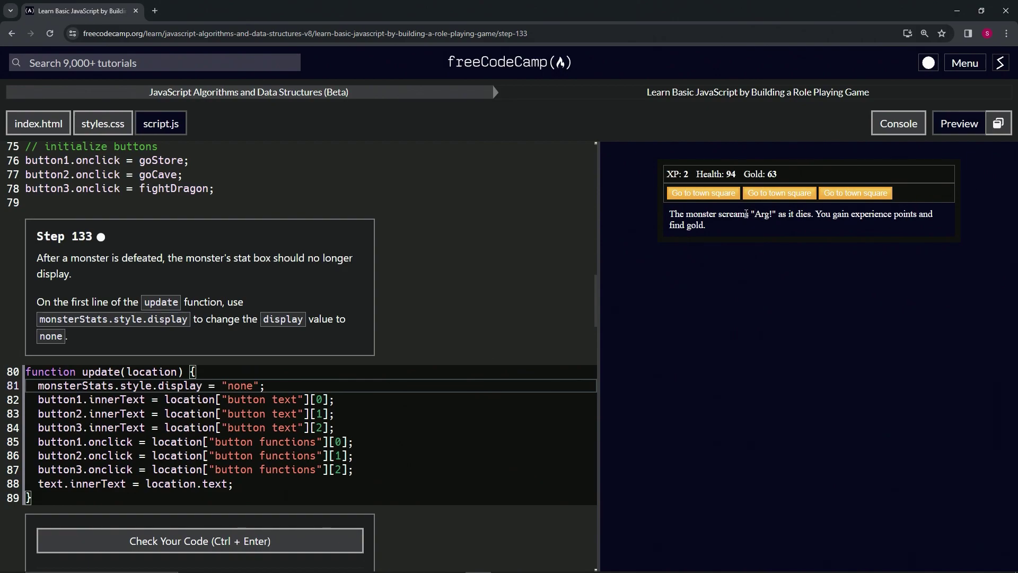
- Pass the step 133 code check and submit to open step 134
left_click(172, 550)
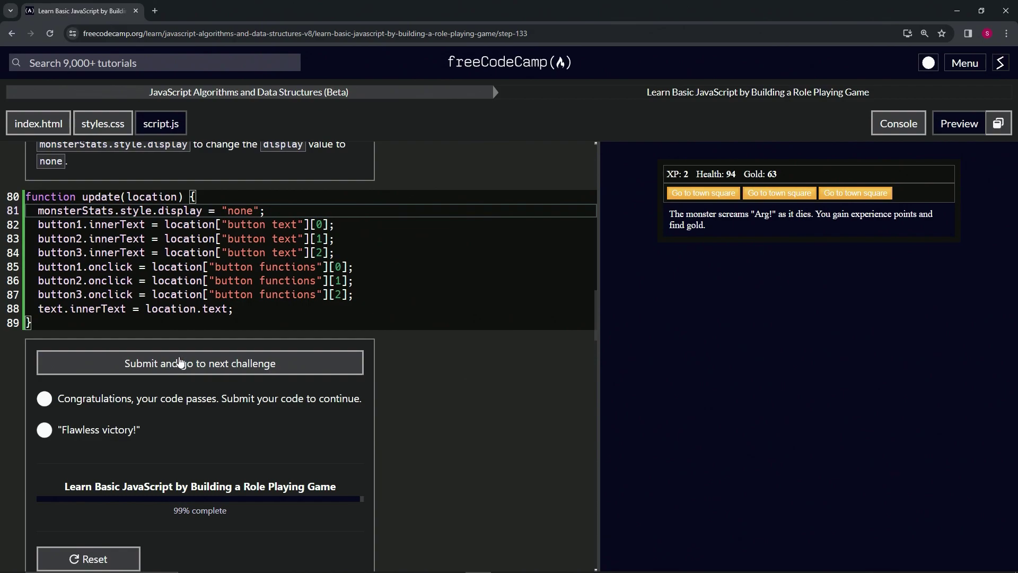
left_click(182, 363)
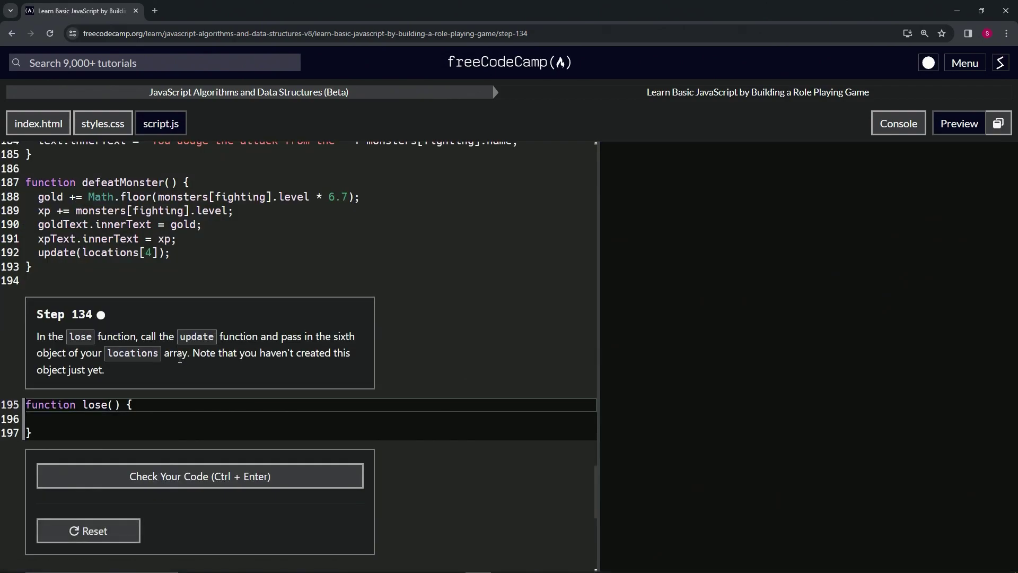